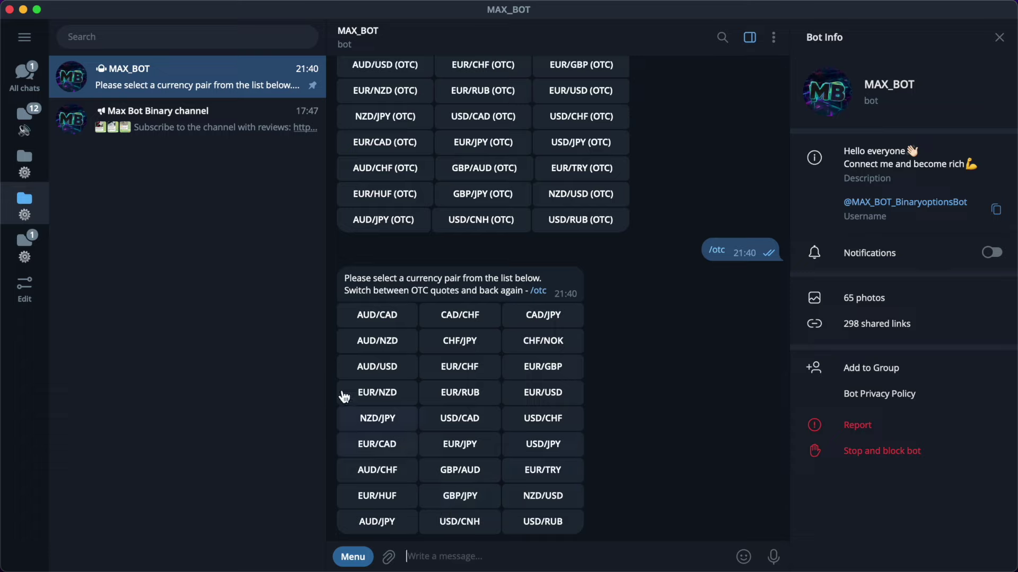
React with a red heart to MAX_BOT's currency-pair list message.
{"action": "double_click", "coordinate": [402, 304]}
Set the Pocket Option AUD/JPY trade to M3 expiry and $800, then return to Telegram.
{"action": "key", "text": "ctrl+Left"}
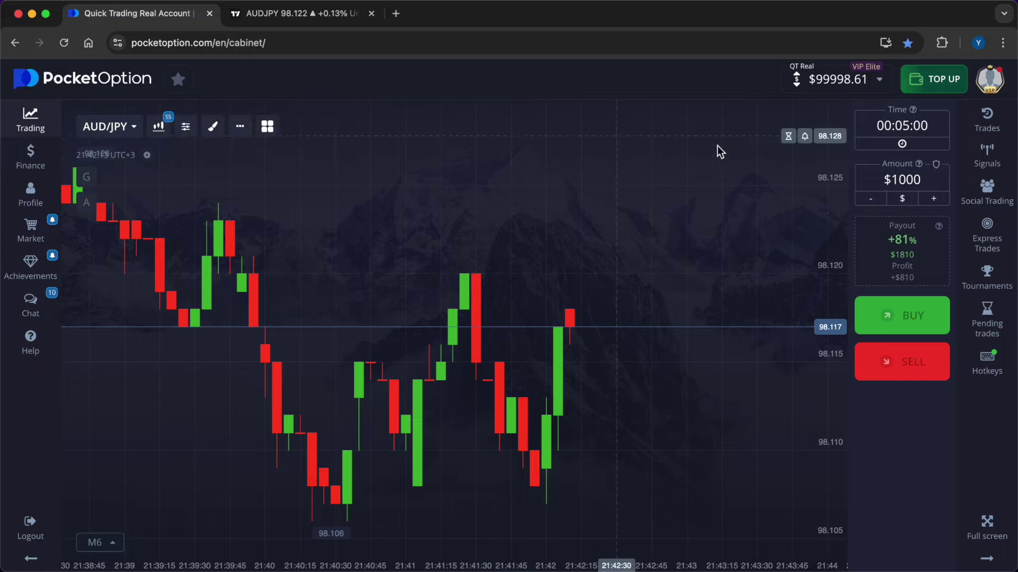
{"action": "left_click", "coordinate": [904, 127]}
{"action": "left_click", "coordinate": [780, 200]}
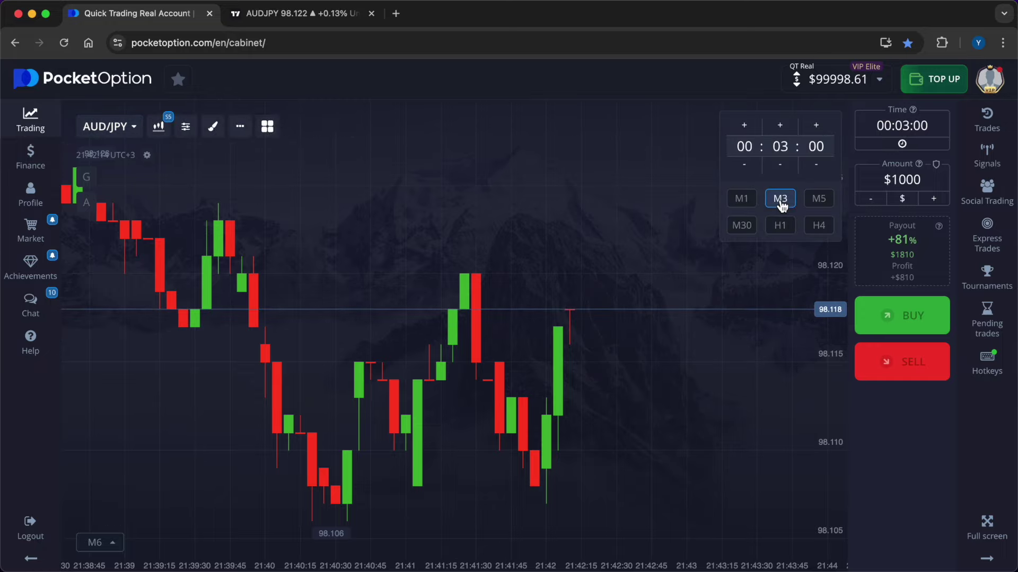
{"action": "left_click", "coordinate": [870, 199]}
{"action": "left_click", "coordinate": [870, 199]}
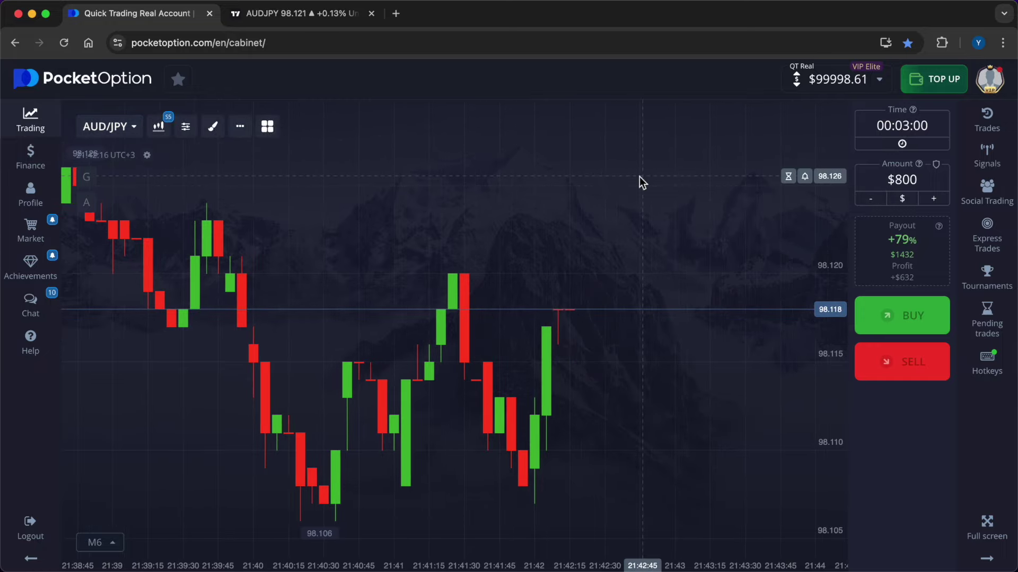
{"action": "key", "text": "ctrl+Right"}
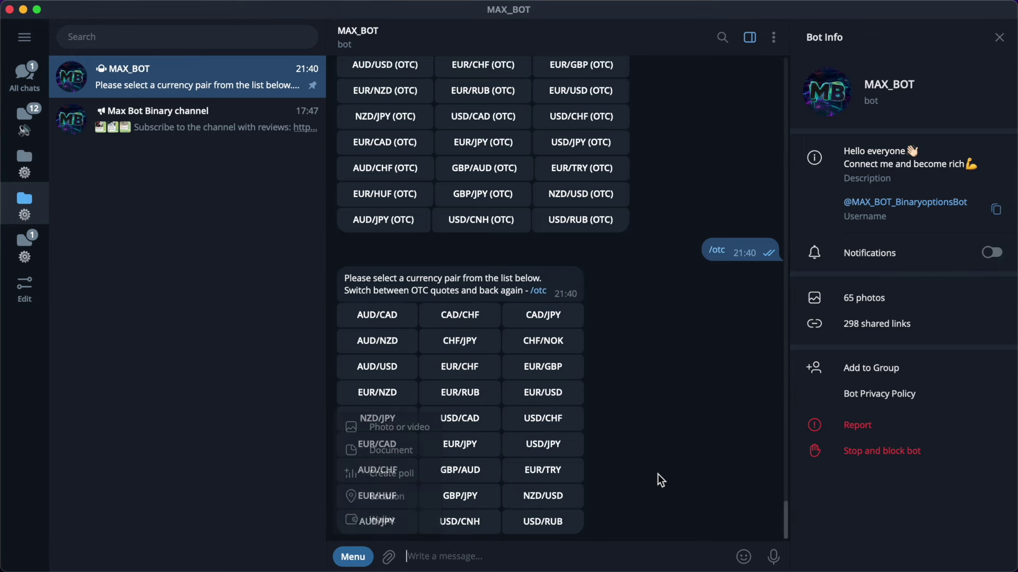
Get MAX_BOT's 3-minute AUD/JPY HIGHER signal and place an $800 buy in Pocket Option.
{"action": "left_click", "coordinate": [368, 520]}
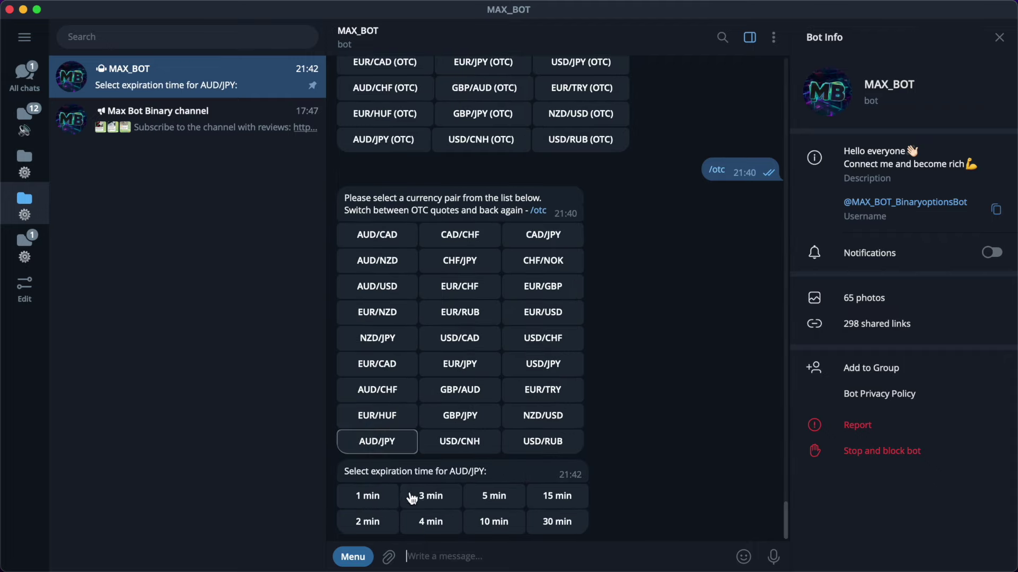
{"action": "left_click", "coordinate": [413, 497]}
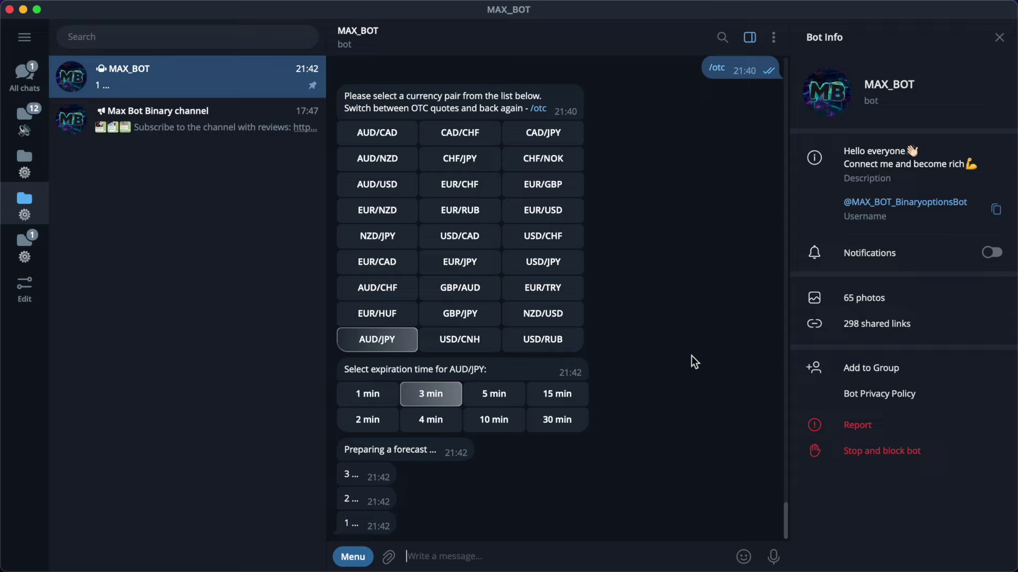
{"action": "key", "text": "ctrl+Left"}
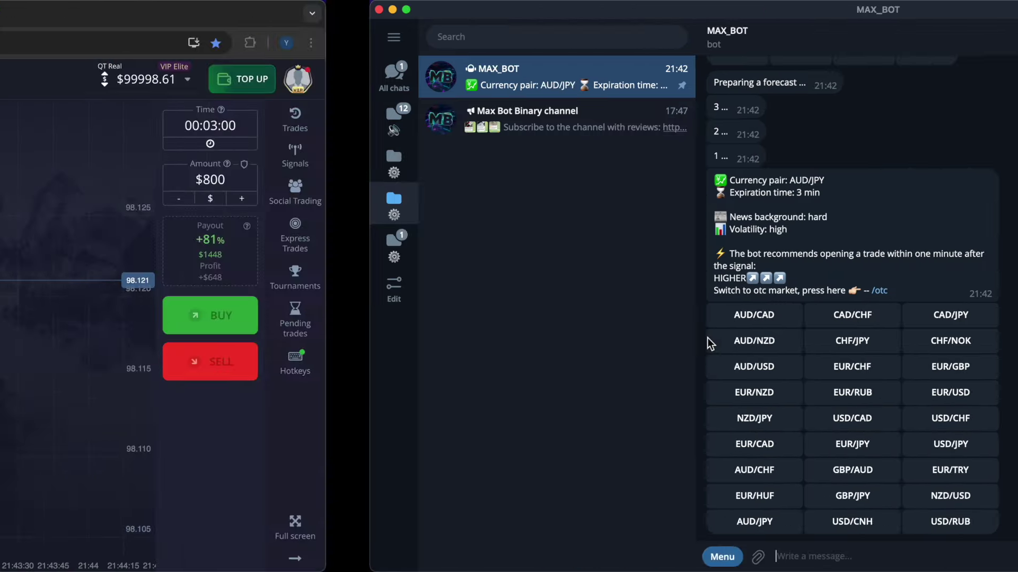
{"action": "left_click", "coordinate": [919, 325]}
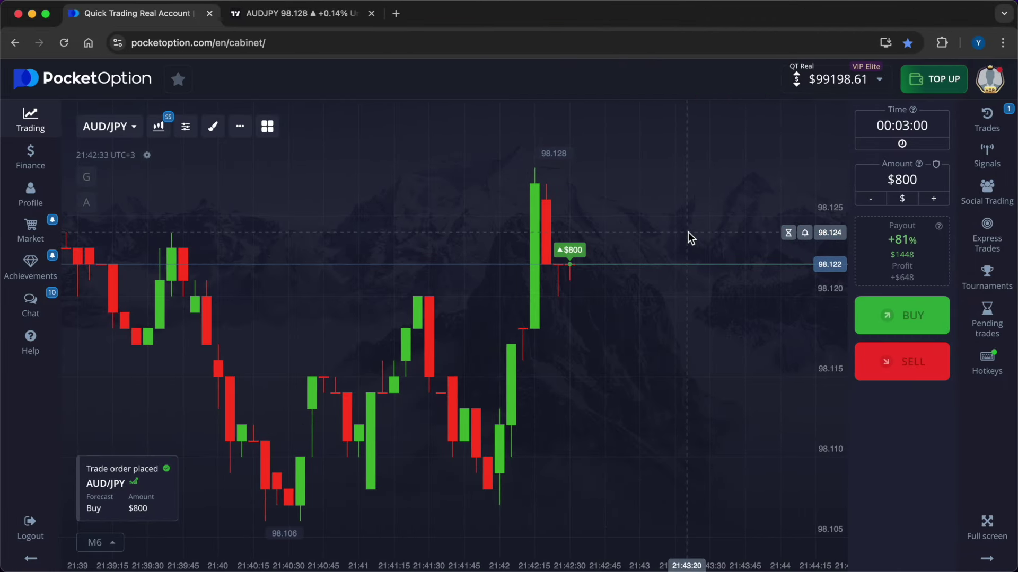
{"action": "key", "text": "ctrl+Tab"}
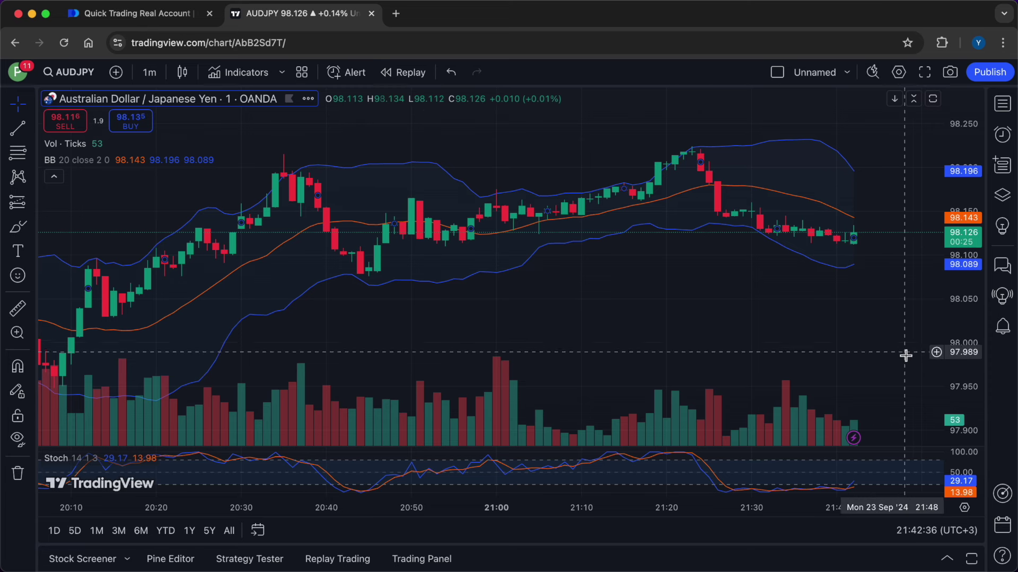
{"action": "key", "text": "super+shift+9"}
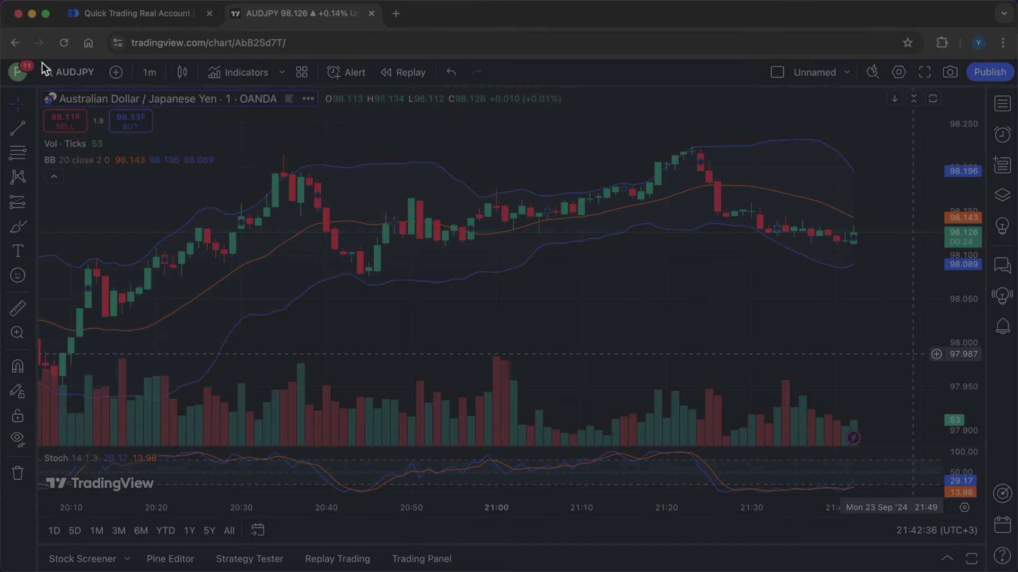
{"action": "left_click_drag", "start_coordinate": [39, 57], "coordinate": [957, 522]}
{"action": "left_click", "coordinate": [969, 404]}
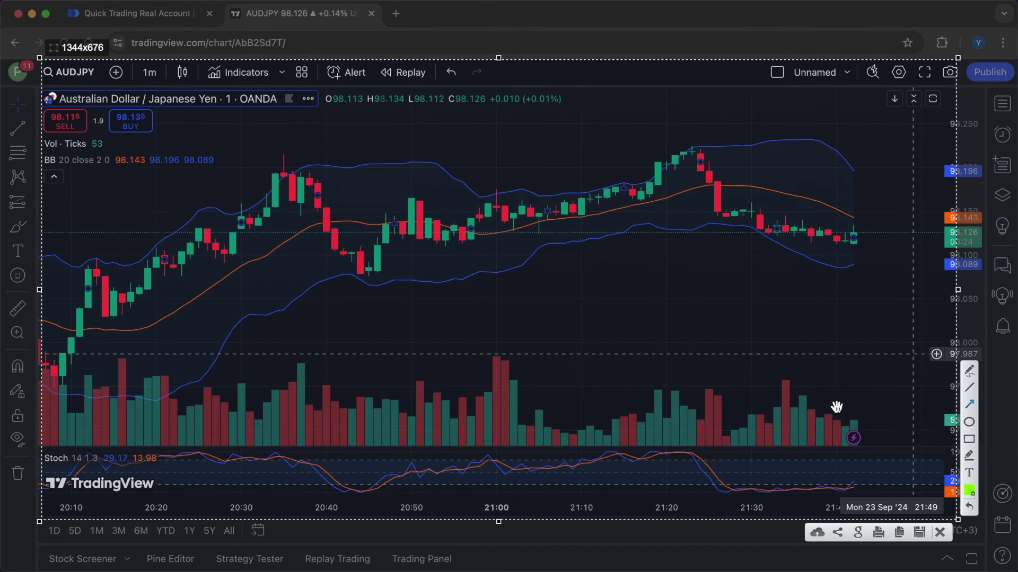
{"action": "left_click_drag", "start_coordinate": [851, 405], "coordinate": [851, 423]}
{"action": "left_click_drag", "start_coordinate": [817, 376], "coordinate": [798, 383]}
{"action": "key", "text": "super+z"}
{"action": "left_click_drag", "start_coordinate": [678, 366], "coordinate": [679, 383]}
{"action": "left_click_drag", "start_coordinate": [77, 258], "coordinate": [274, 175]}
{"action": "mouse_move", "coordinate": [318, 169]}
{"action": "left_mouse_down"}
{"action": "mouse_move", "coordinate": [650, 170]}
{"action": "mouse_move", "coordinate": [828, 210]}
{"action": "left_mouse_up"}
{"action": "left_click_drag", "start_coordinate": [857, 247], "coordinate": [904, 232]}
{"action": "left_click_drag", "start_coordinate": [799, 487], "coordinate": [847, 493]}
{"action": "left_click_drag", "start_coordinate": [877, 486], "coordinate": [898, 477]}
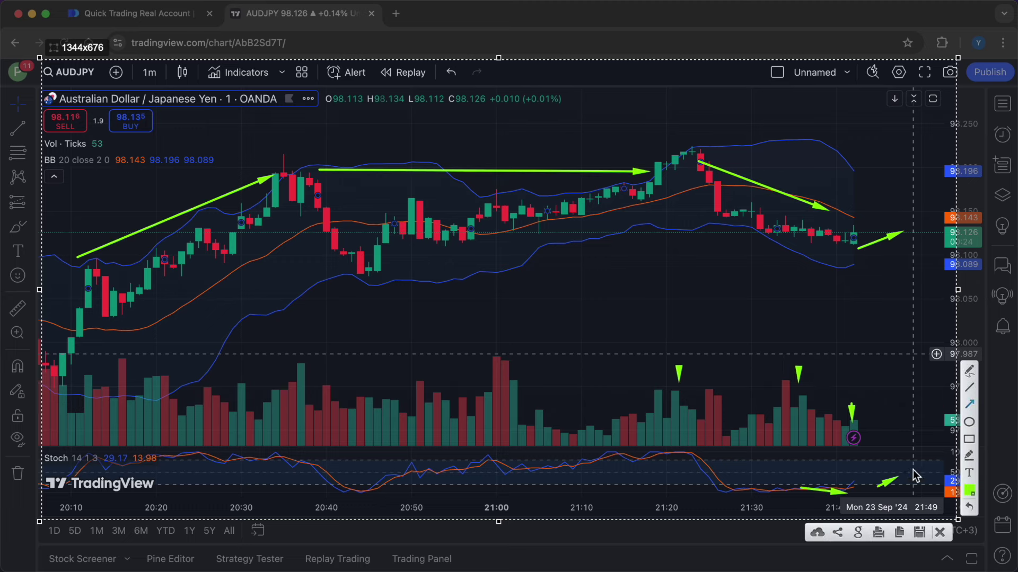
{"action": "left_click", "coordinate": [969, 439]}
{"action": "left_click_drag", "start_coordinate": [776, 242], "coordinate": [883, 250]}
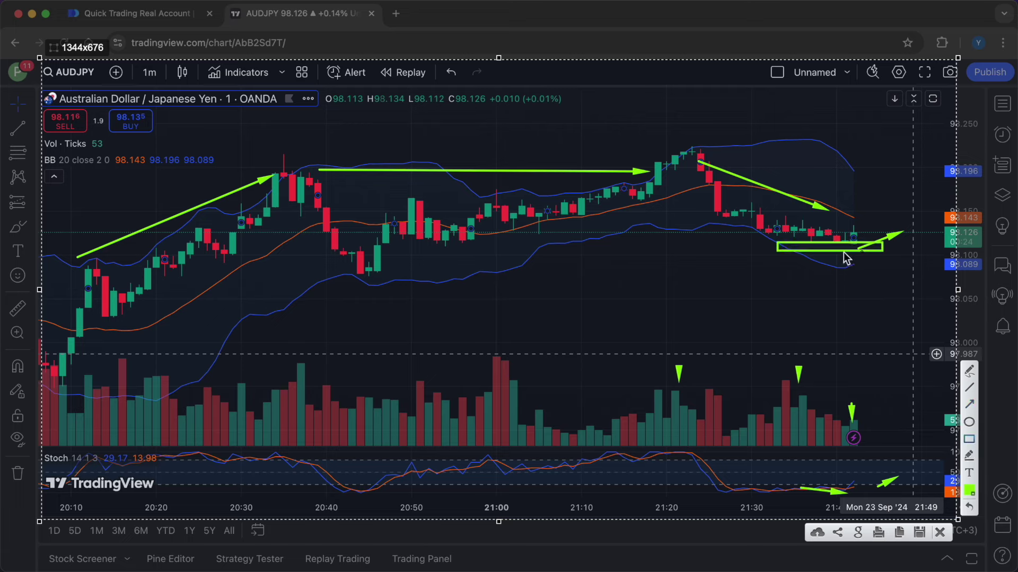
{"action": "left_click_drag", "start_coordinate": [227, 141], "coordinate": [923, 136]}
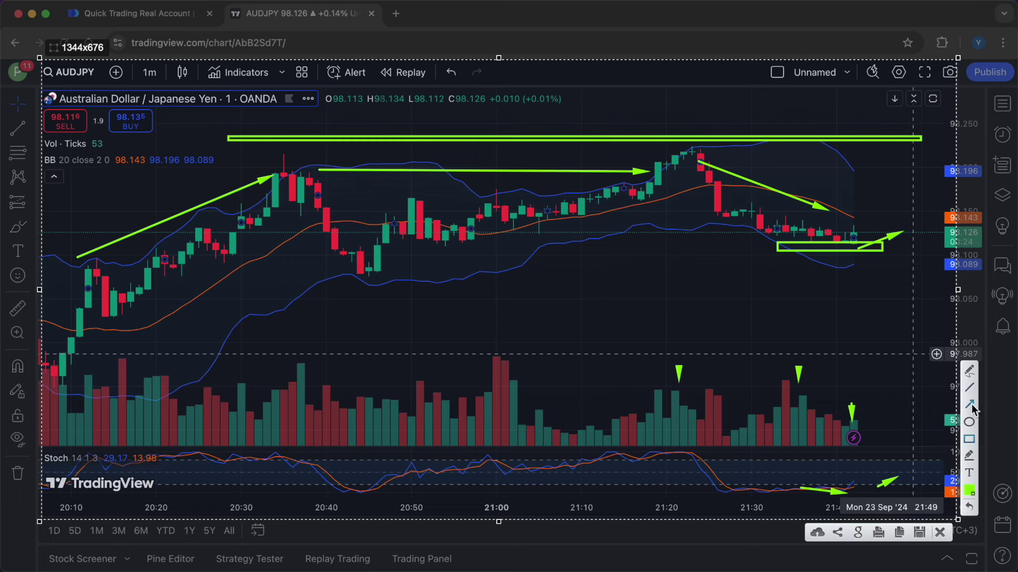
{"action": "left_click", "coordinate": [968, 405]}
{"action": "left_click_drag", "start_coordinate": [852, 447], "coordinate": [883, 433]}
Discard the TradingView markup and return to Pocket Option until the AUD/JPY buy closes at +$1448.
{"action": "key", "text": "Escape"}
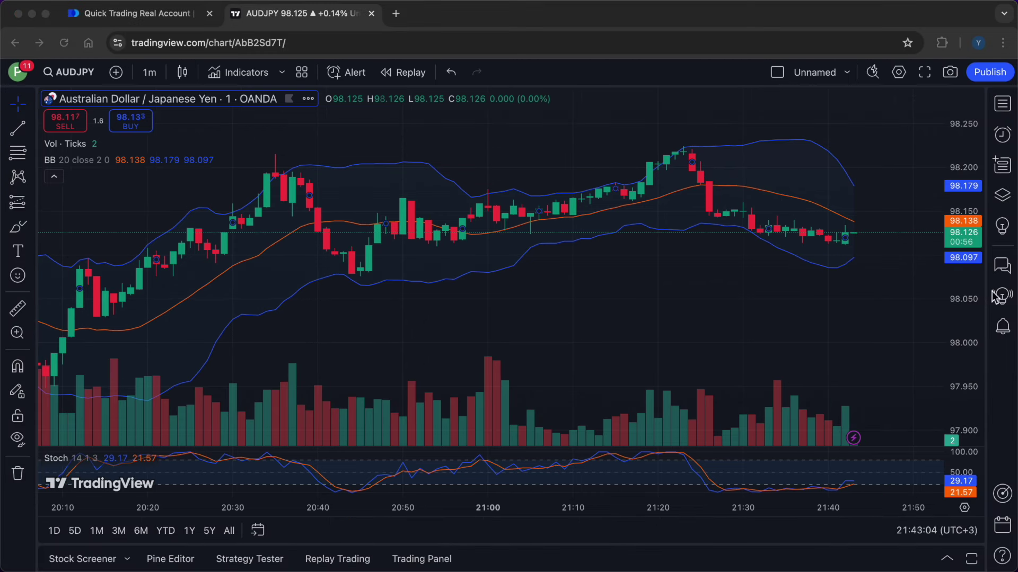
{"action": "left_click", "coordinate": [139, 13]}
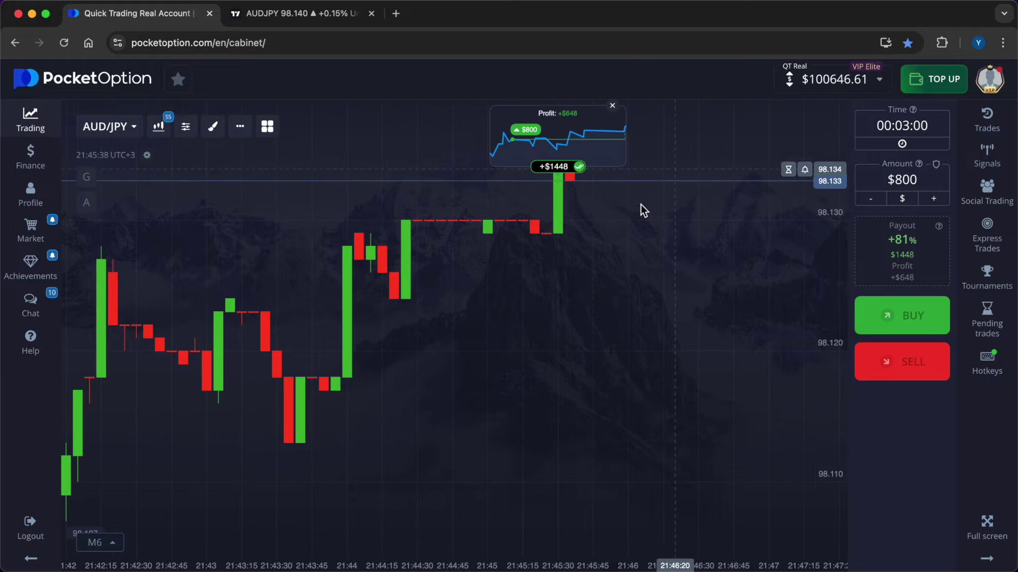
Dismiss the AUD/JPY profit popup and read MAX_BOT's trade-completed message.
{"action": "left_click", "coordinate": [612, 106]}
{"action": "key", "text": "ctrl+Right"}
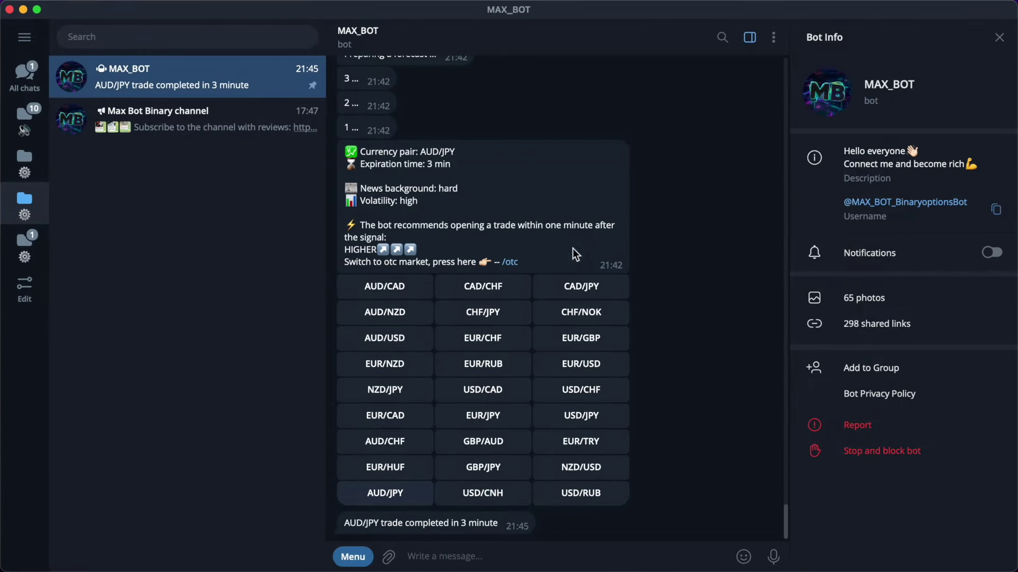
{"action": "key", "text": "ctrl+Left"}
Switch the Pocket Option asset to CHF/JPY with a 00:02:00 expiry.
{"action": "left_click", "coordinate": [108, 125]}
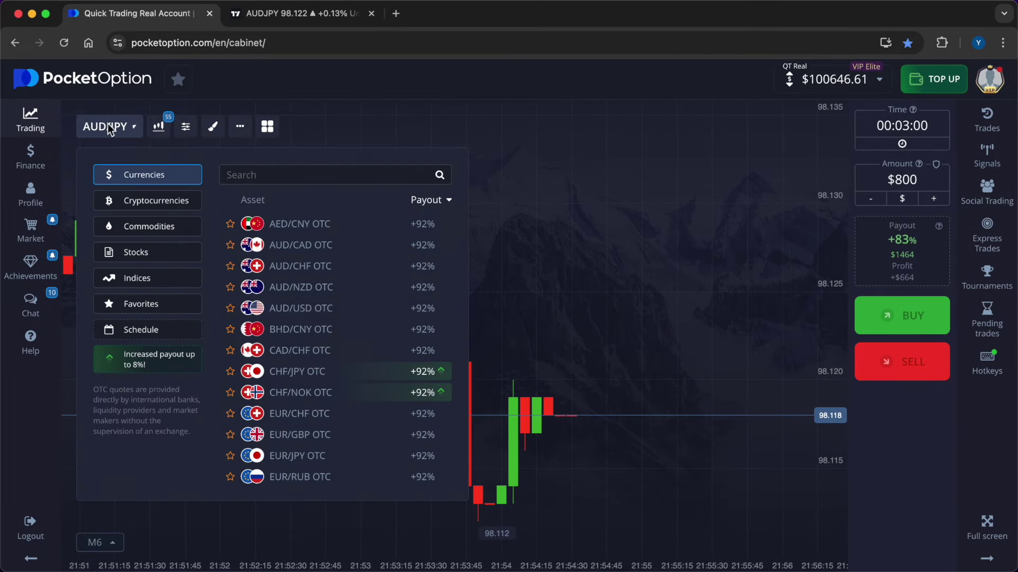
{"action": "scroll", "coordinate": [344, 378], "scroll_direction": "down", "scroll_amount": 5}
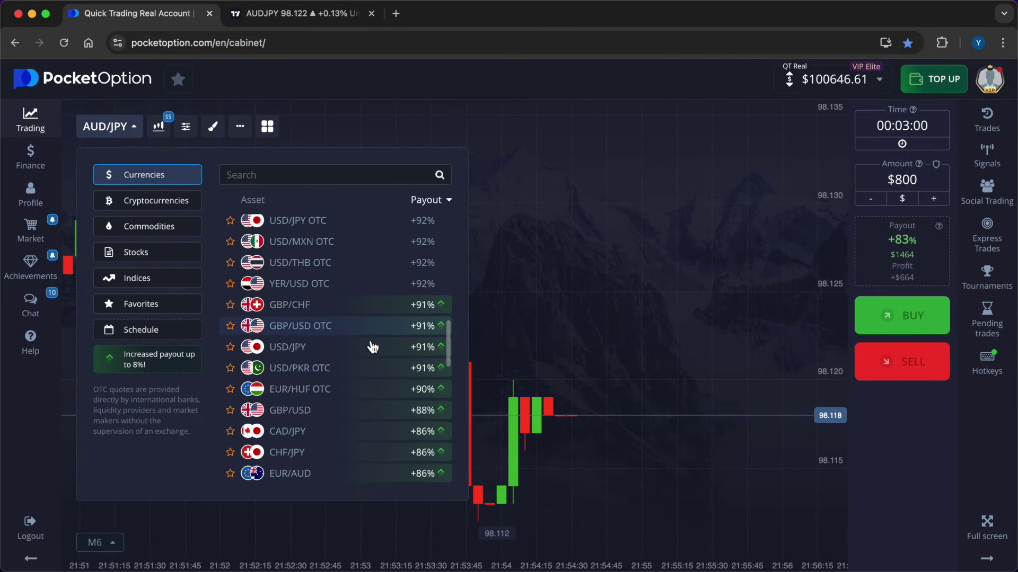
{"action": "scroll", "coordinate": [374, 391], "scroll_direction": "down", "scroll_amount": 3}
{"action": "left_click", "coordinate": [372, 391]}
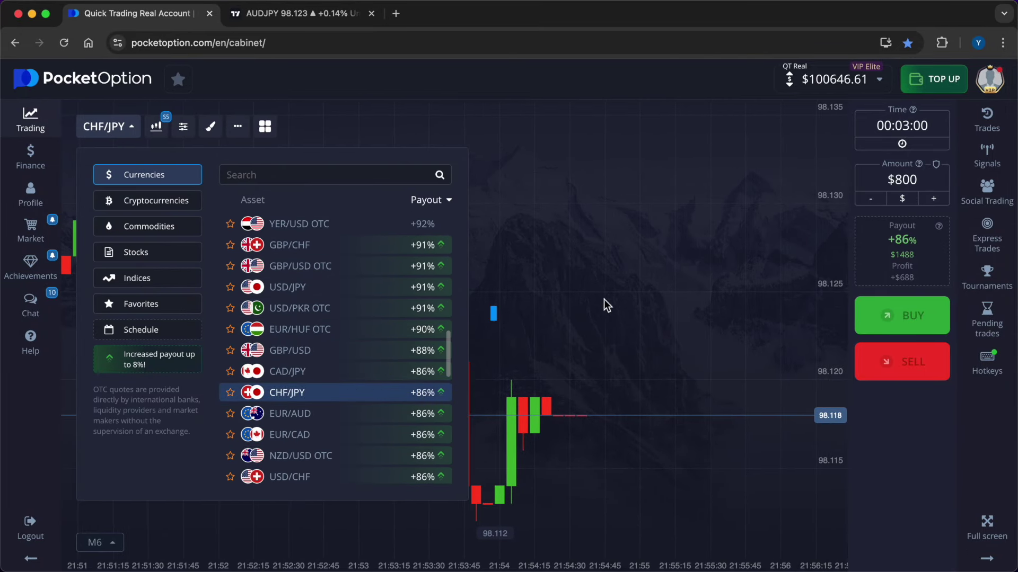
{"action": "left_click", "coordinate": [902, 127]}
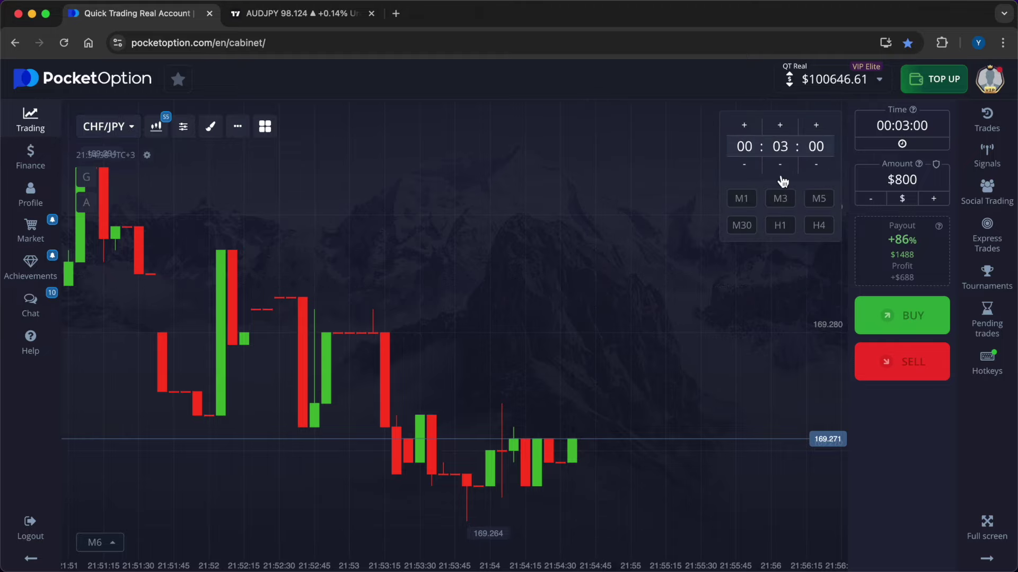
{"action": "left_click", "coordinate": [780, 164]}
{"action": "left_click", "coordinate": [618, 288]}
Ask MAX_BOT for a 2-minute CHF/JPY forecast.
{"action": "key", "text": "ctrl+Right"}
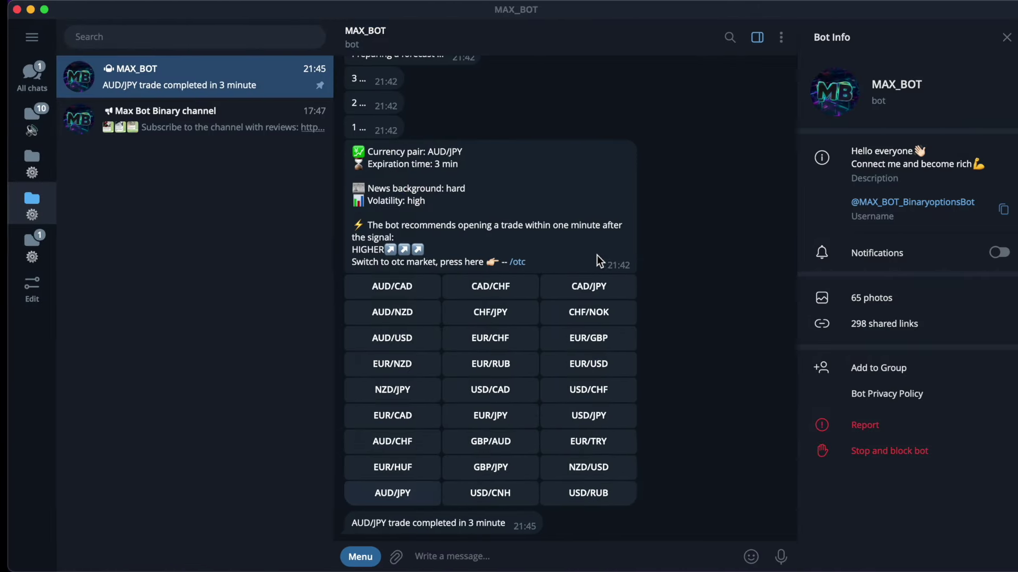
{"action": "left_click", "coordinate": [509, 312]}
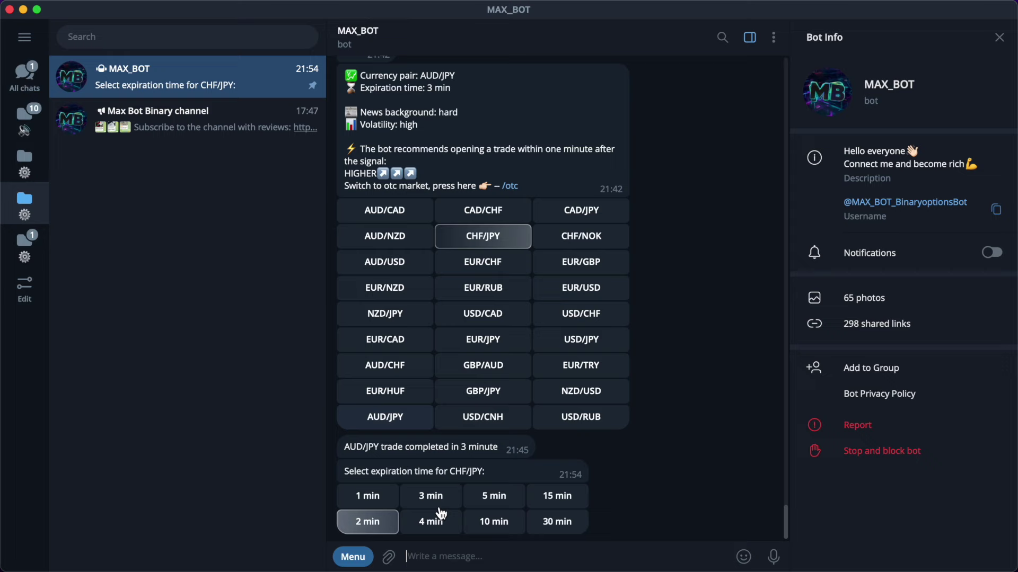
{"action": "left_click", "coordinate": [369, 522]}
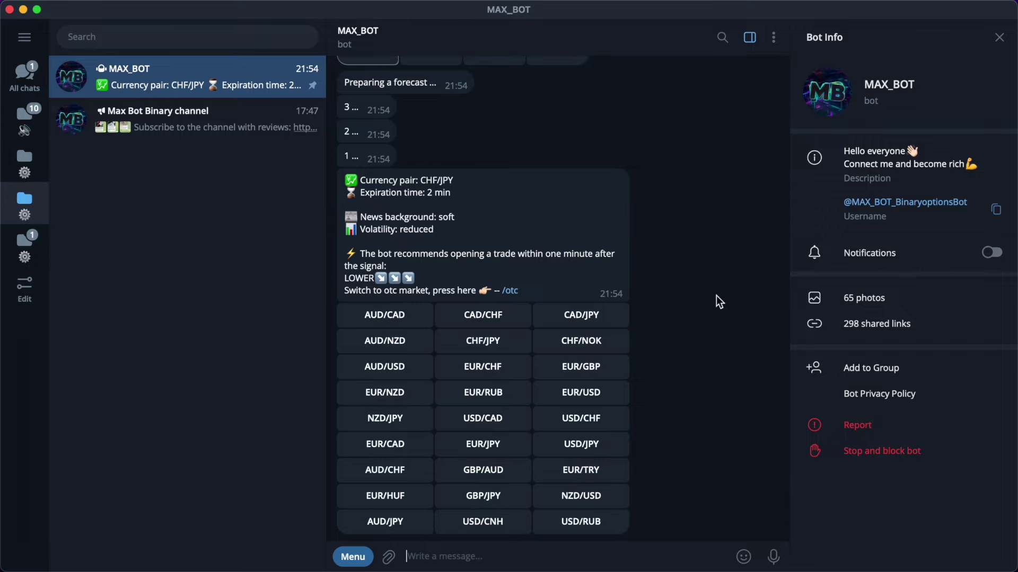
Place an $800 CHF/JPY sell and cross-check it against the bot's LOWER signal.
{"action": "key", "text": "ctrl+Left"}
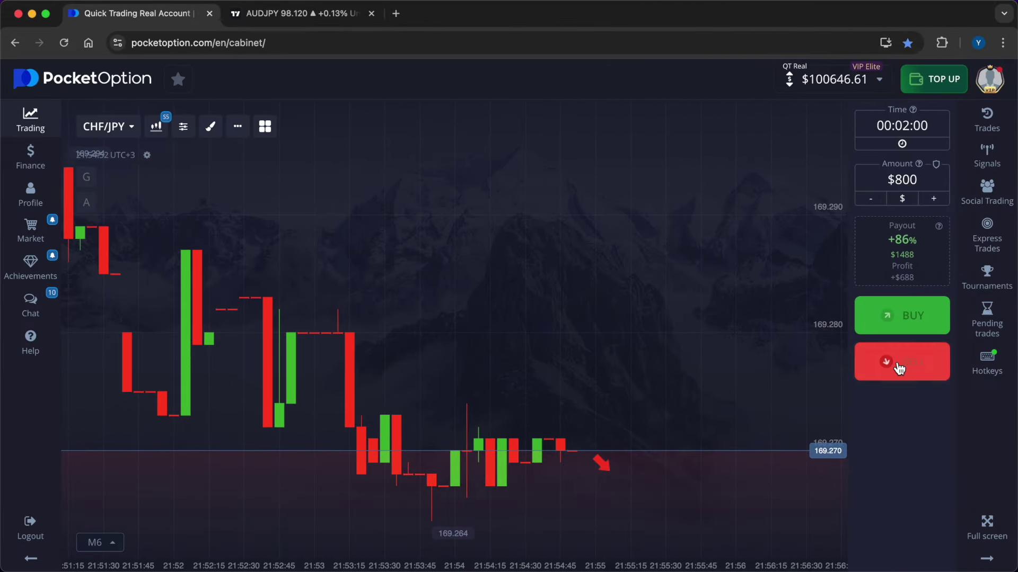
{"action": "left_click", "coordinate": [900, 368]}
{"action": "key", "text": "ctrl+Right"}
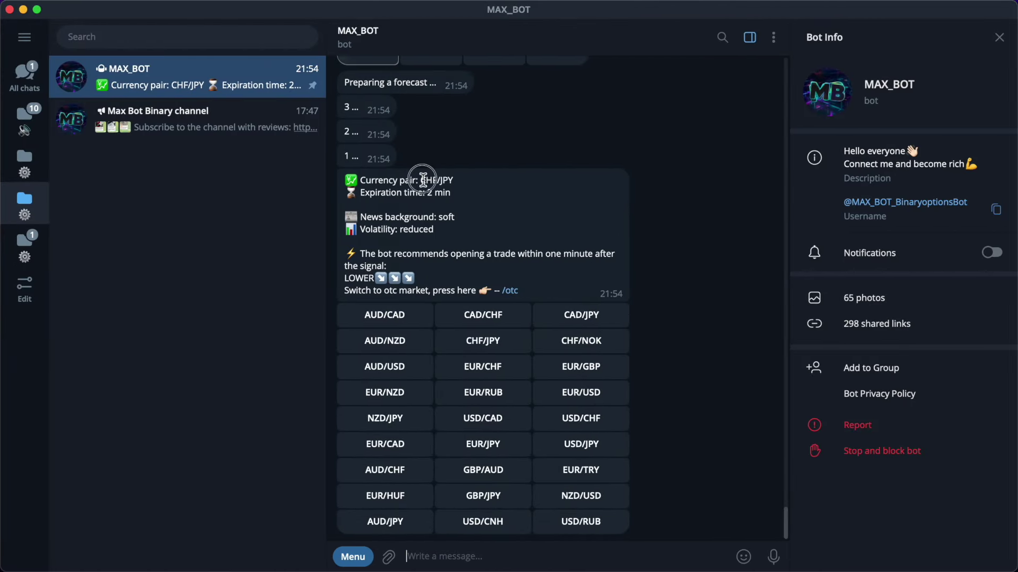
{"action": "left_click_drag", "start_coordinate": [423, 180], "coordinate": [471, 185]}
{"action": "left_click", "coordinate": [564, 273]}
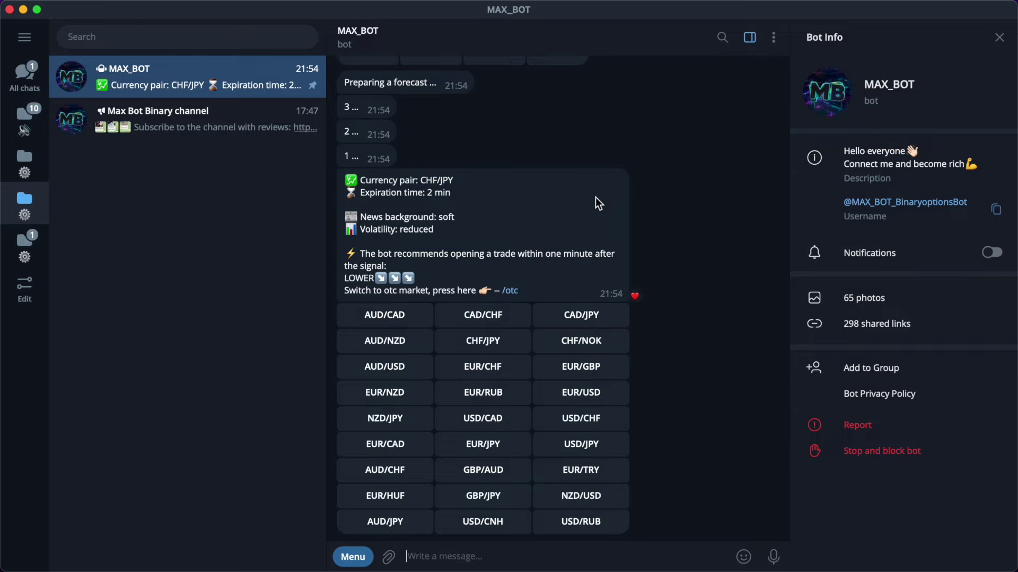
{"action": "key", "text": "ctrl+Left"}
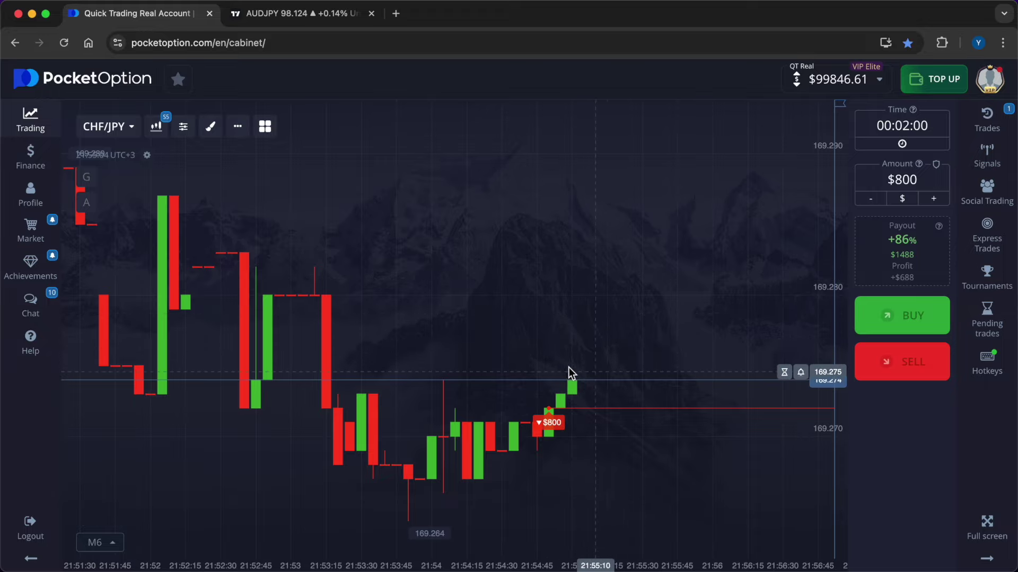
{"action": "key", "text": "ctrl+Right"}
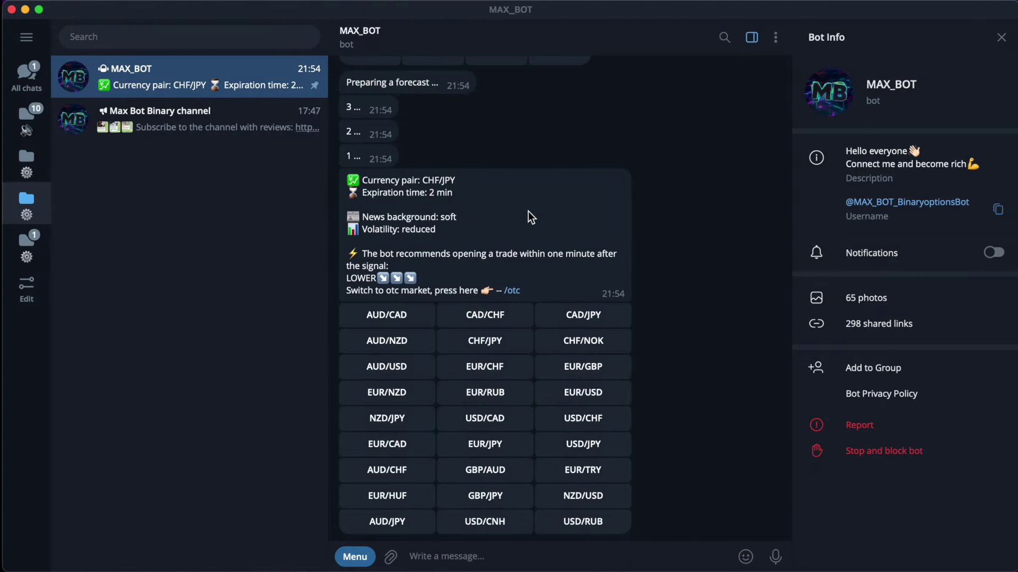
{"action": "key", "text": "ctrl+Left"}
Switch the TradingView chart from AUDJPY to CHFJPY via symbol search.
{"action": "left_click", "coordinate": [279, 22]}
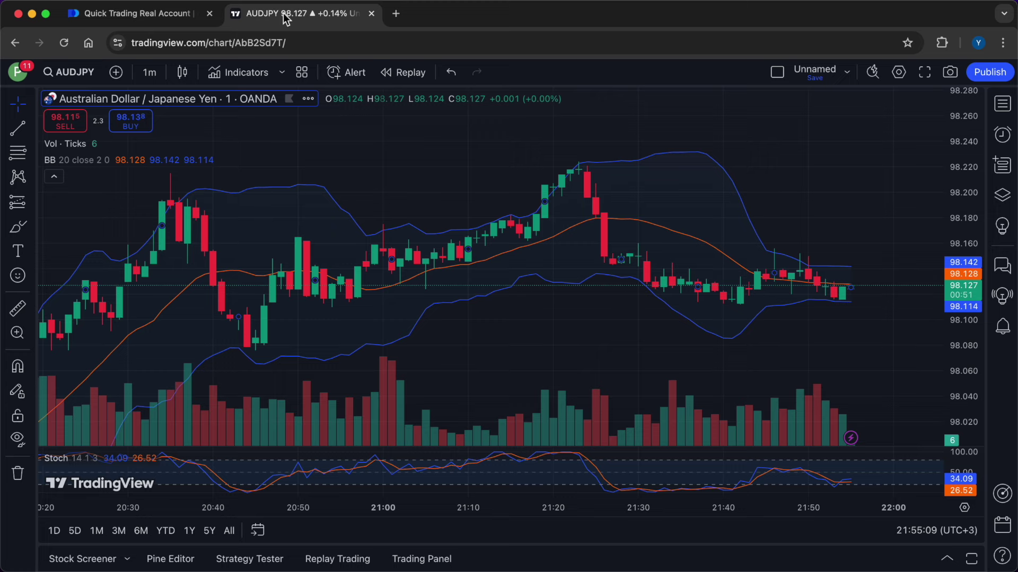
{"action": "left_click", "coordinate": [119, 100]}
{"action": "type", "text": "CHFJPY"}
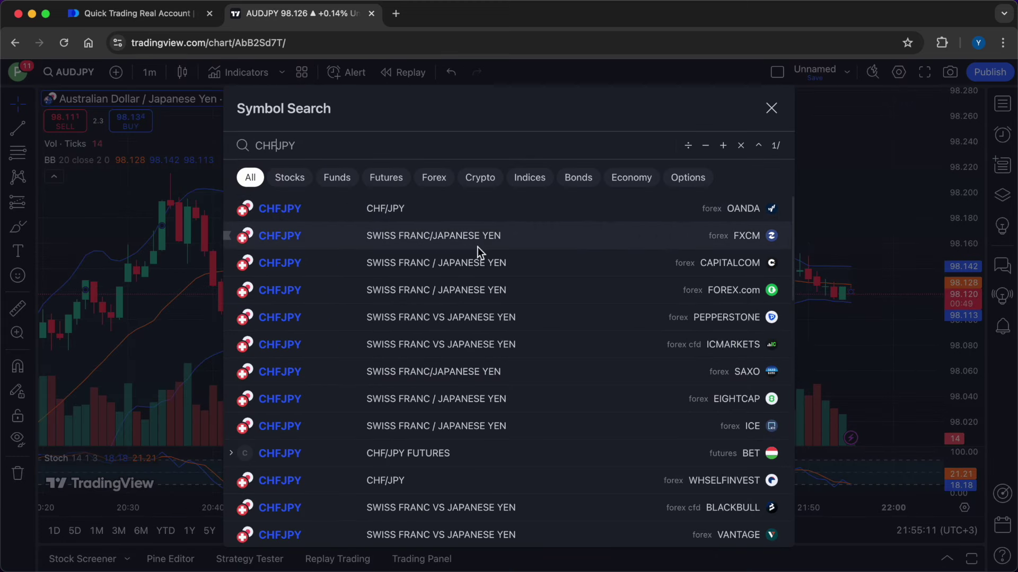
{"action": "key", "text": "Return"}
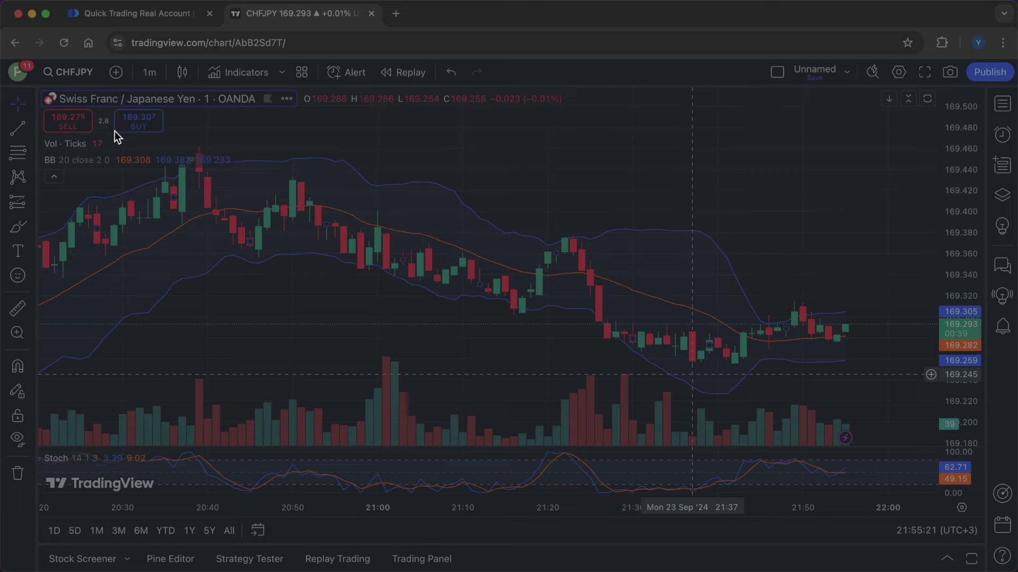
Capture the chart and mark volume spikes and band trends with arrows.
{"action": "mouse_move", "coordinate": [41, 60]}
{"action": "left_mouse_down"}
{"action": "mouse_move", "coordinate": [910, 452]}
{"action": "mouse_move", "coordinate": [981, 537]}
{"action": "left_mouse_up"}
{"action": "left_click_drag", "start_coordinate": [808, 390], "coordinate": [809, 407]}
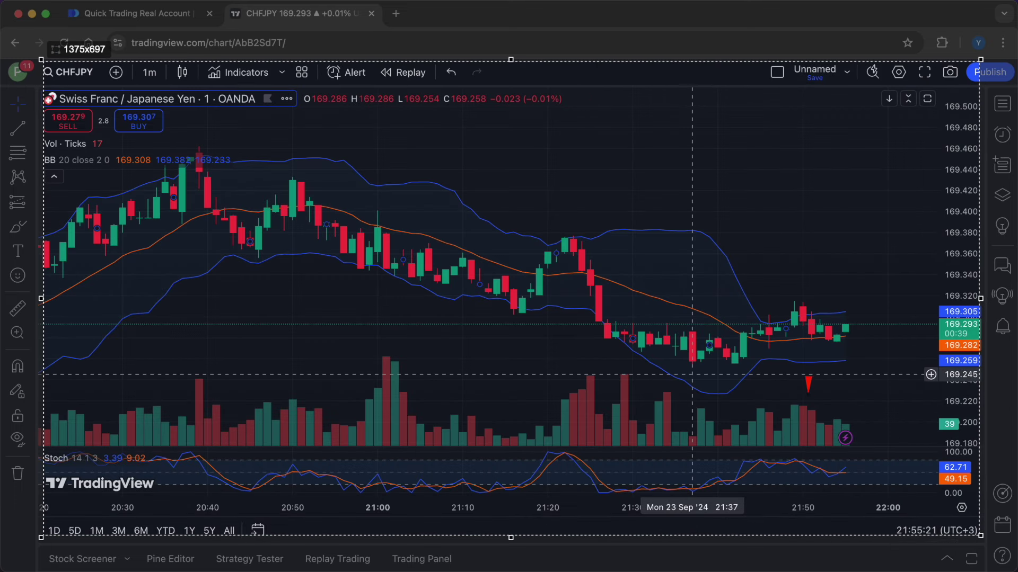
{"action": "mouse_move", "coordinate": [617, 349]}
{"action": "left_mouse_down"}
{"action": "mouse_move", "coordinate": [618, 366]}
{"action": "mouse_move", "coordinate": [582, 367]}
{"action": "left_mouse_up"}
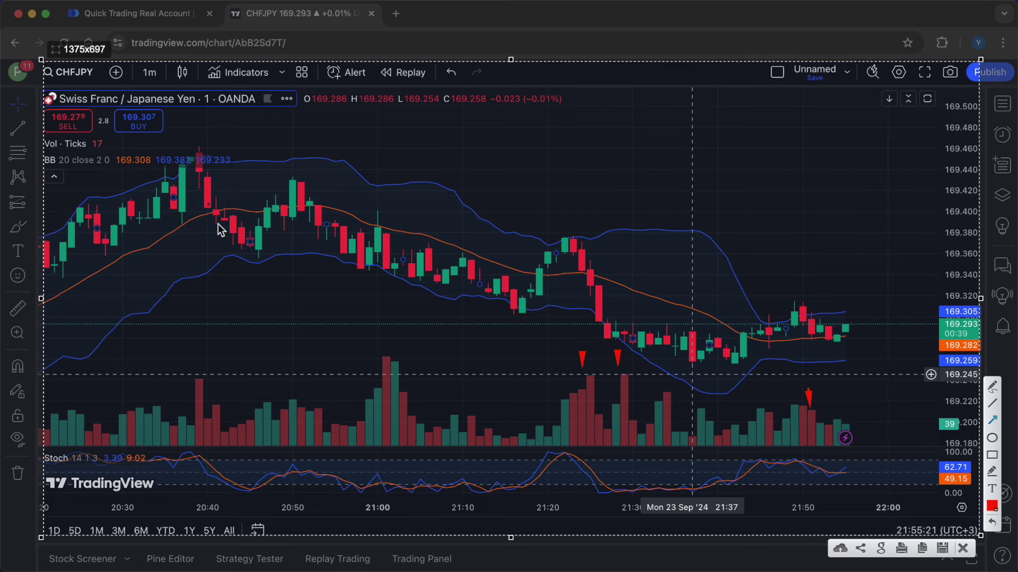
{"action": "left_click_drag", "start_coordinate": [389, 329], "coordinate": [390, 345]}
{"action": "left_click_drag", "start_coordinate": [113, 163], "coordinate": [230, 143]}
{"action": "mouse_move", "coordinate": [319, 158]}
{"action": "left_mouse_down"}
{"action": "mouse_move", "coordinate": [559, 242]}
{"action": "mouse_move", "coordinate": [596, 230]}
{"action": "mouse_move", "coordinate": [747, 300]}
{"action": "mouse_move", "coordinate": [874, 330]}
{"action": "left_mouse_up"}
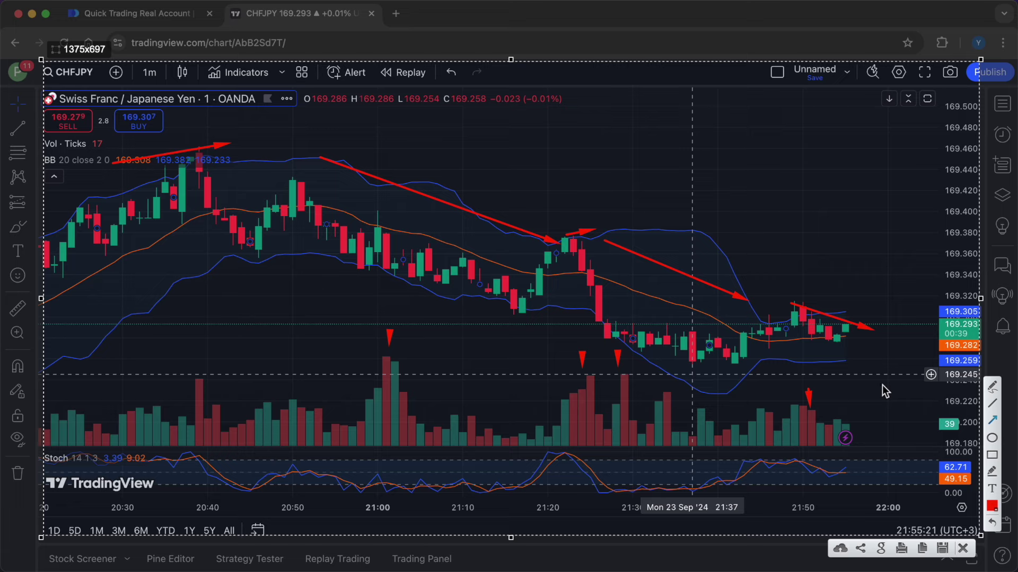
{"action": "left_click_drag", "start_coordinate": [846, 456], "coordinate": [886, 459]}
Box the highs and support level, sketch a downward projection, then discard the capture.
{"action": "left_click_drag", "start_coordinate": [126, 146], "coordinate": [264, 151]}
{"action": "left_click_drag", "start_coordinate": [550, 225], "coordinate": [607, 234]}
{"action": "left_click_drag", "start_coordinate": [754, 299], "coordinate": [881, 307]}
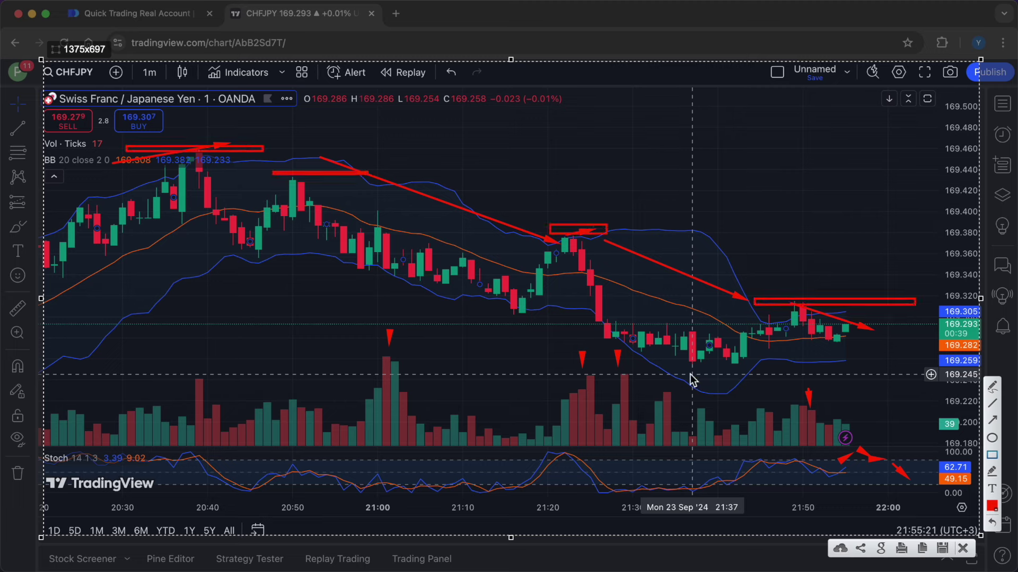
{"action": "left_click_drag", "start_coordinate": [602, 369], "coordinate": [884, 379]}
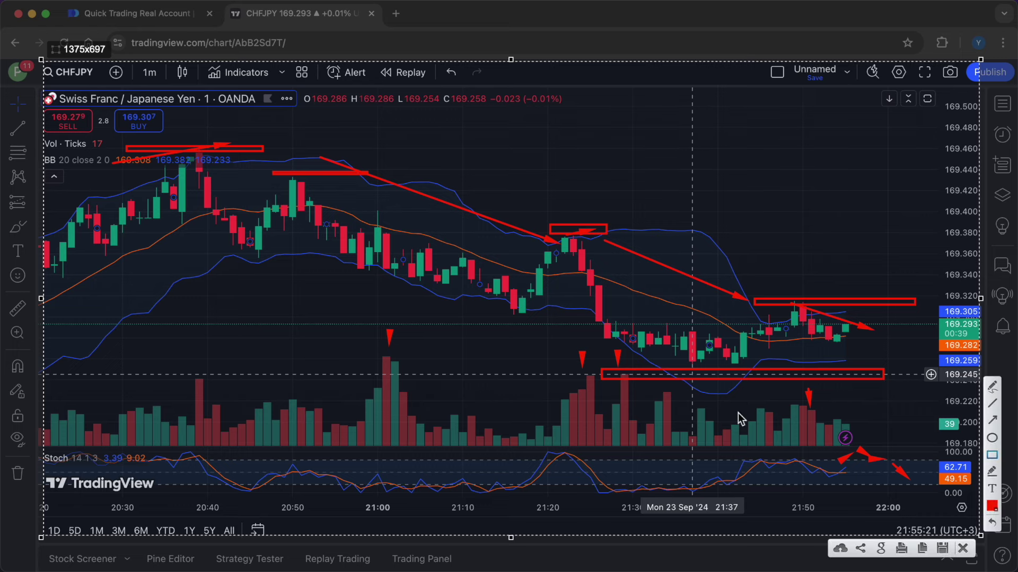
{"action": "left_click_drag", "start_coordinate": [854, 325], "coordinate": [930, 355]}
{"action": "key", "text": "Escape"}
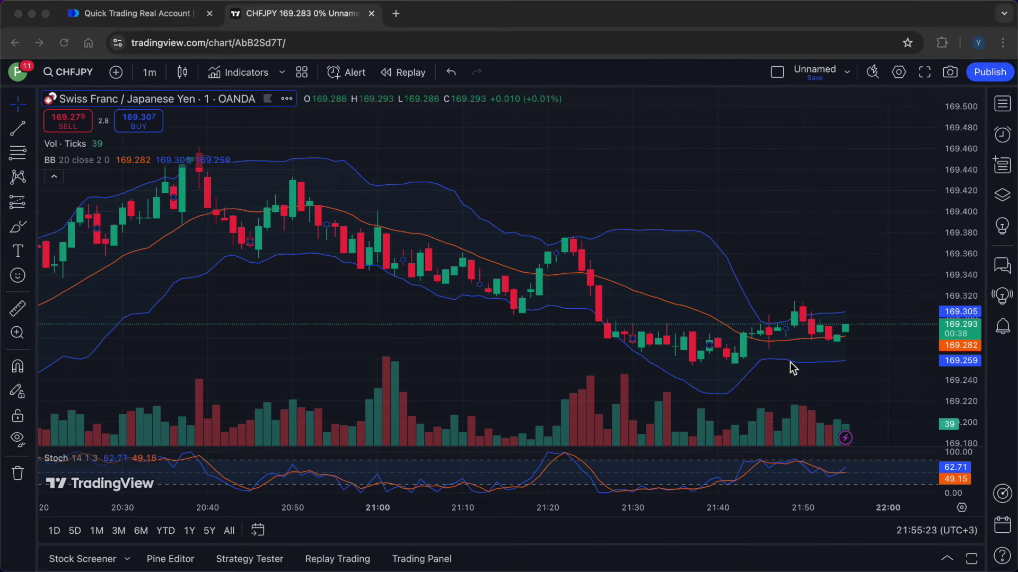
Wait for the CHF/JPY sell to close at $688 profit, dismiss the popup, and return to MAX_BOT.
{"action": "left_click", "coordinate": [167, 23]}
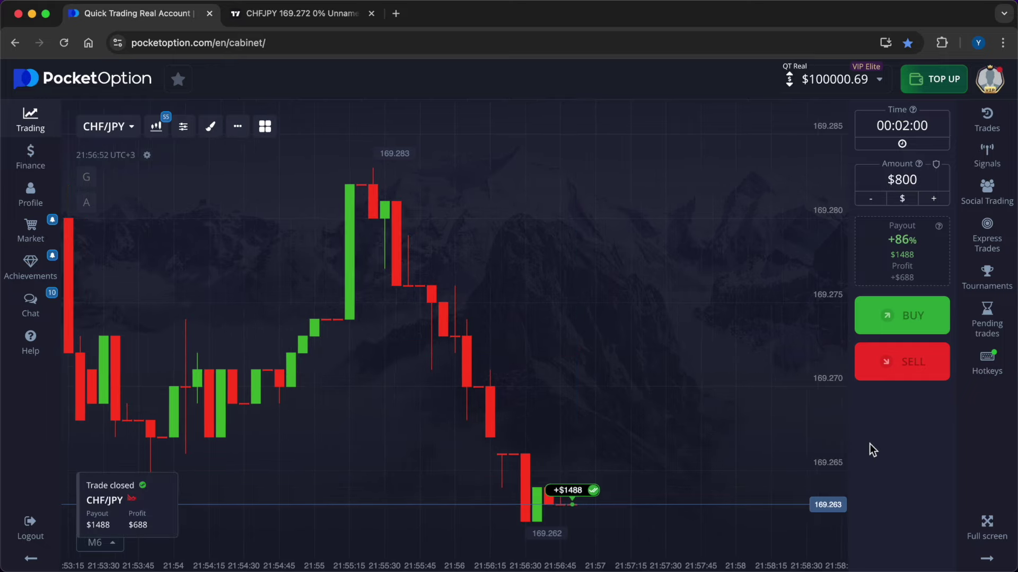
{"action": "left_click", "coordinate": [574, 488]}
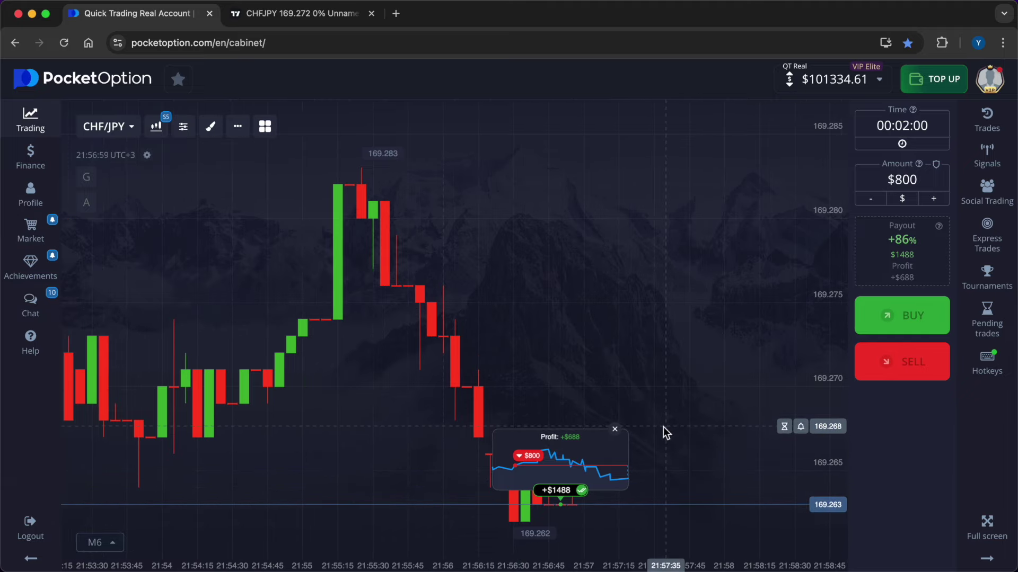
{"action": "left_click", "coordinate": [615, 429]}
{"action": "key", "text": "super+Tab"}
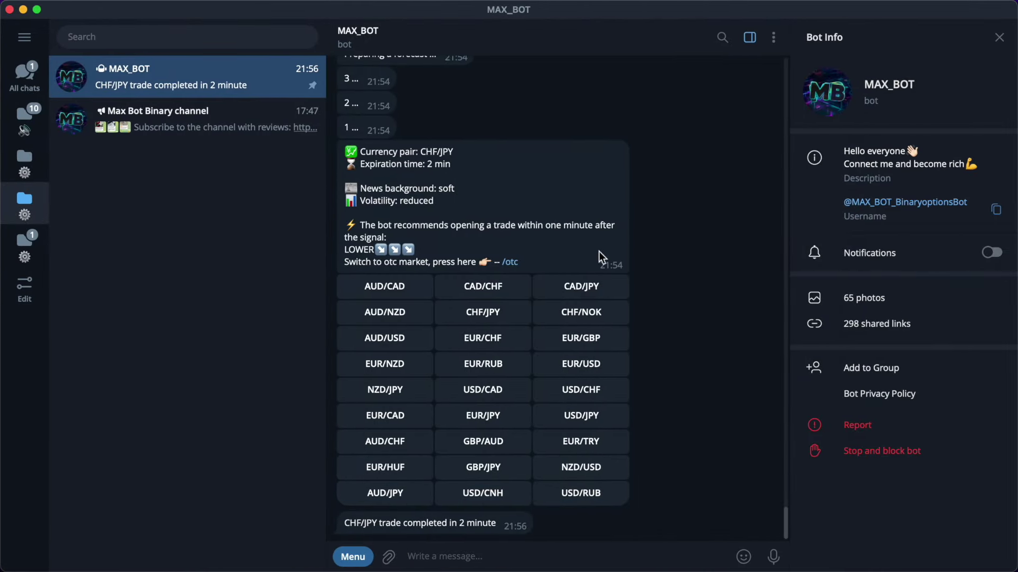
Request a new CHF/JPY signal and set the Pocket Option expiry to 00:01:00.
{"action": "left_click", "coordinate": [511, 320]}
{"action": "key", "text": "super+Tab"}
{"action": "left_click", "coordinate": [925, 132]}
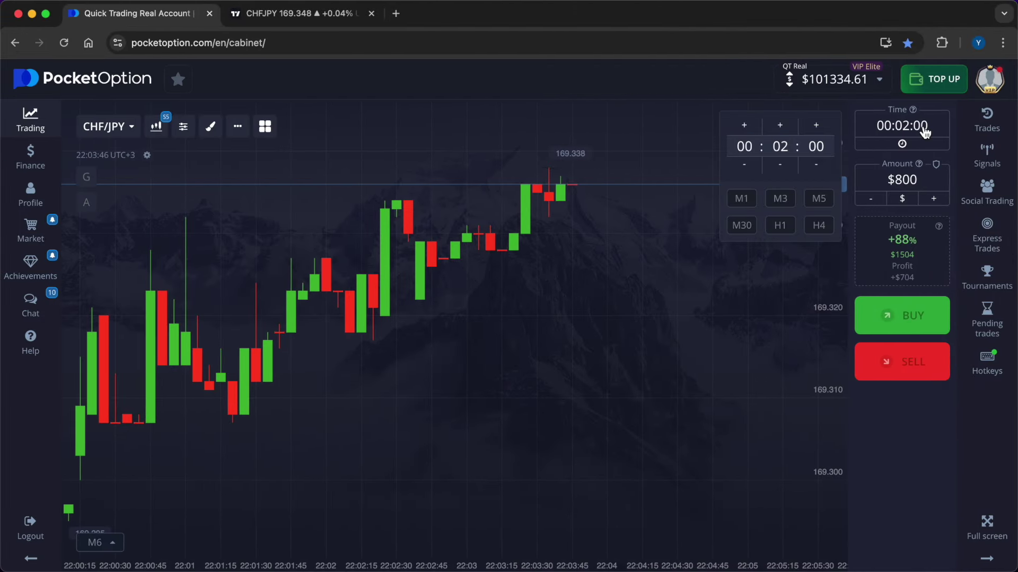
{"action": "left_click", "coordinate": [902, 180]}
Enter a $1600 trade amount and get MAX_BOT's 1-minute CHF/JPY LOWER forecast.
{"action": "left_click", "coordinate": [736, 271]}
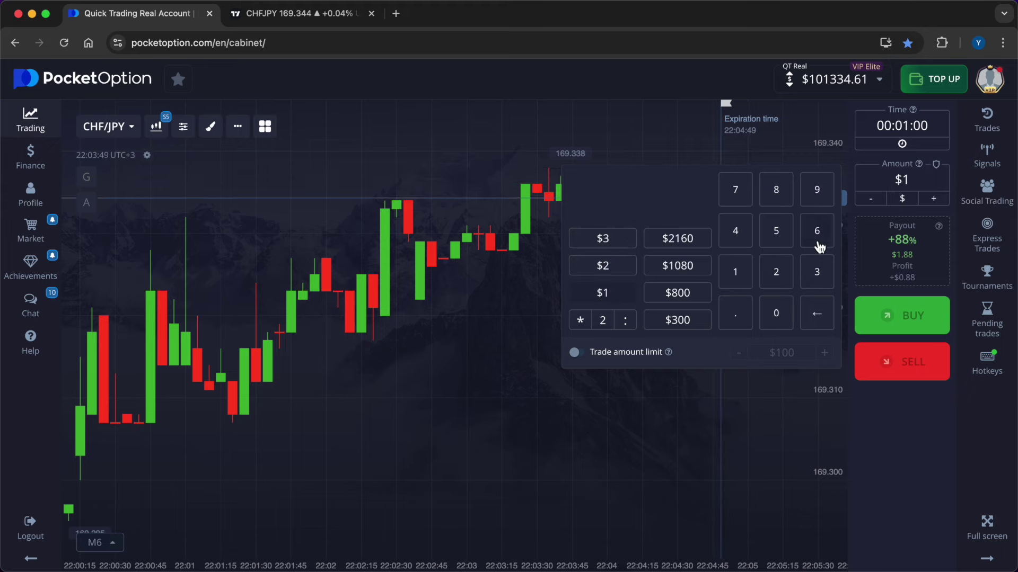
{"action": "type", "text": "6"}
{"action": "left_click", "coordinate": [776, 314]}
{"action": "left_click", "coordinate": [775, 314]}
{"action": "left_click", "coordinate": [902, 454]}
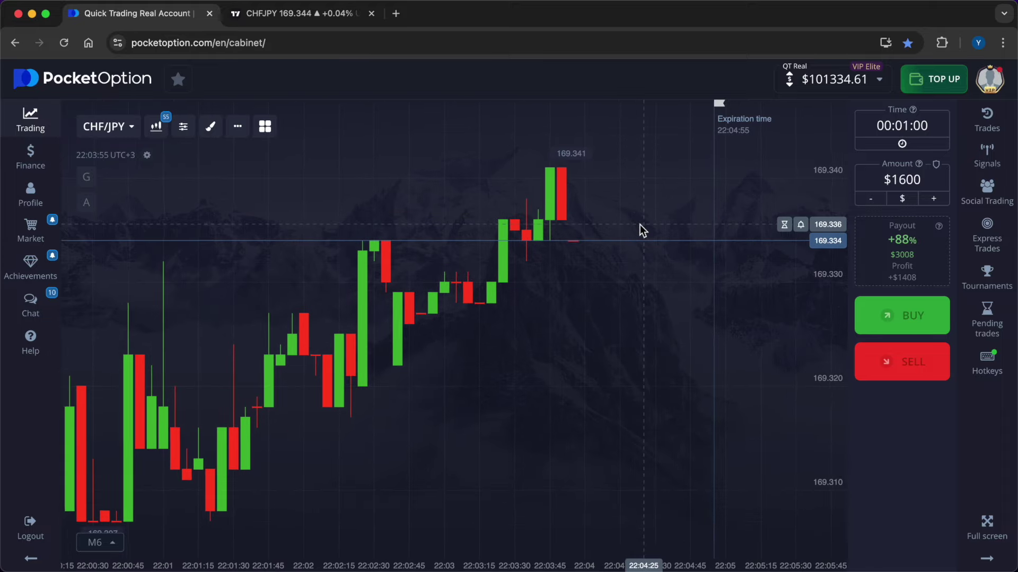
{"action": "key", "text": "ctrl+Right"}
{"action": "left_click", "coordinate": [363, 499]}
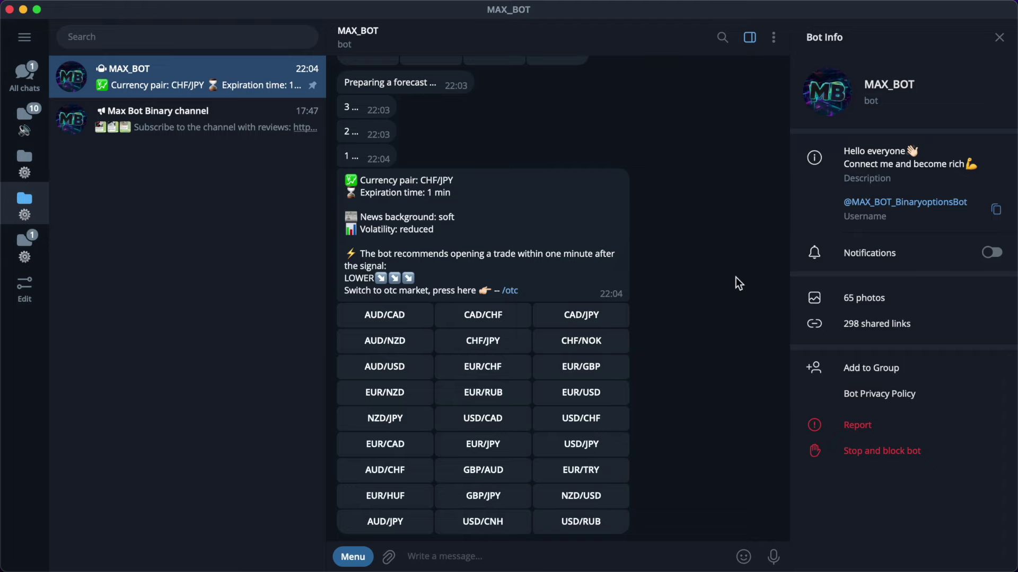
Return to Pocket Option and sell CHF/JPY for $1600 on a one-minute expiry.
{"action": "key", "text": "ctrl+Left"}
{"action": "left_click", "coordinate": [910, 375]}
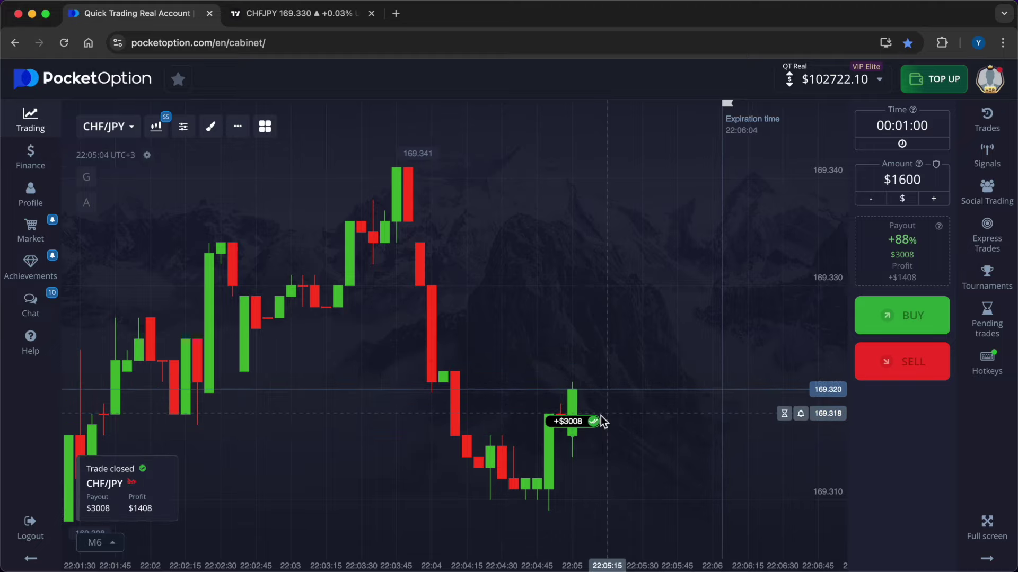
Show the closed CHF/JPY sell's details from its +$3008 chart marker: +$1408 on $1600.
{"action": "left_click", "coordinate": [580, 424]}
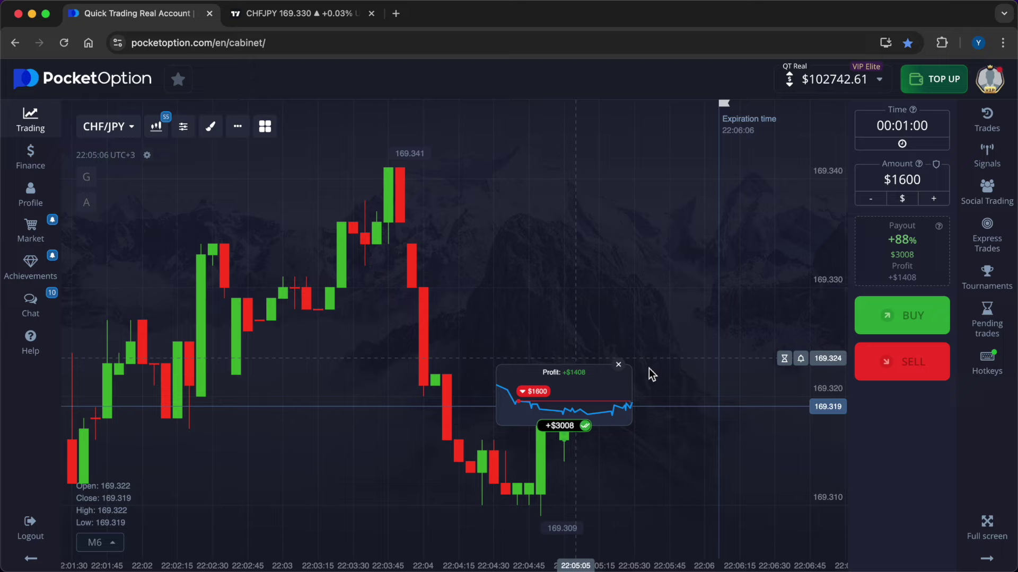